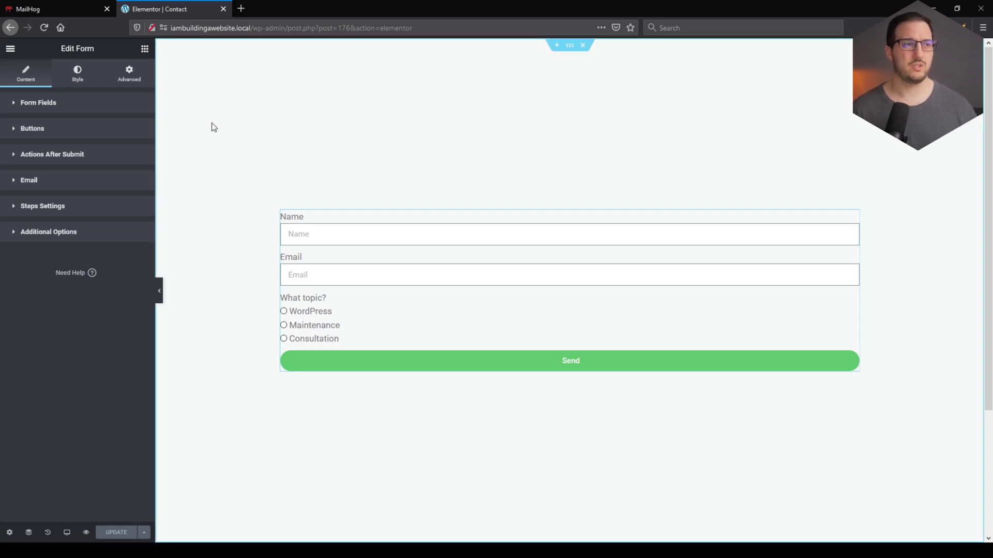
Step: Review the form's Name, Email and What topic? fields, the topic options, and the existing Email notification settings
left_click(75, 103)
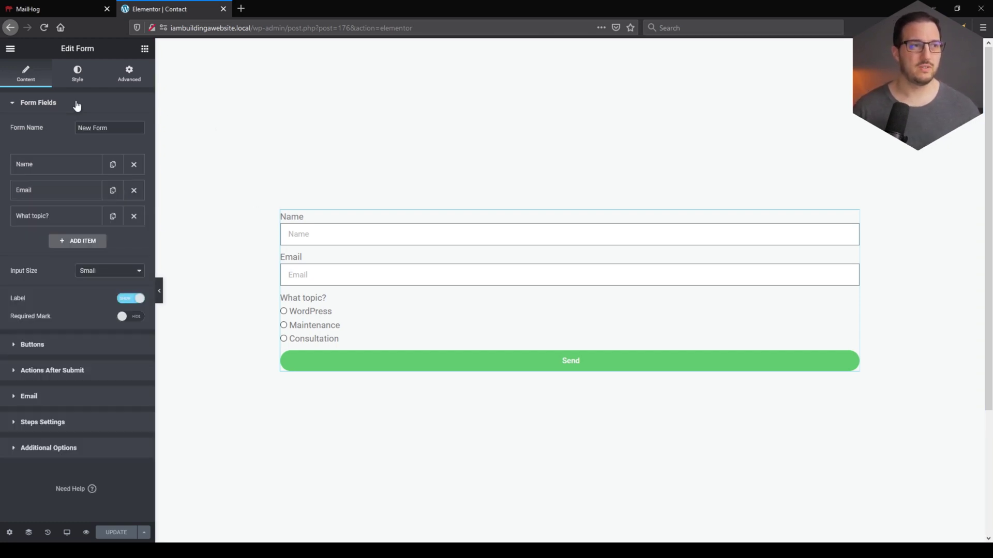
left_click(58, 166)
left_click(58, 166)
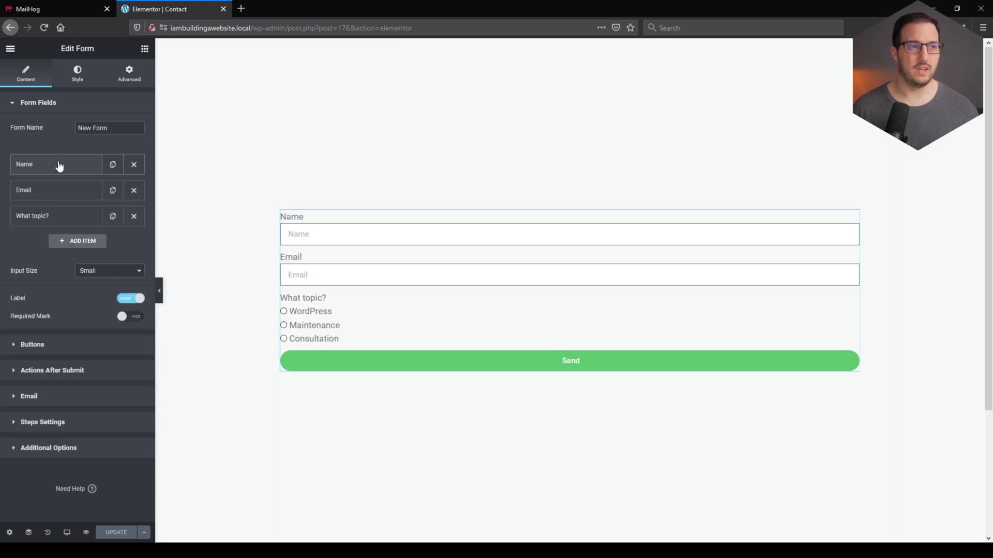
left_click(56, 191)
left_click(57, 192)
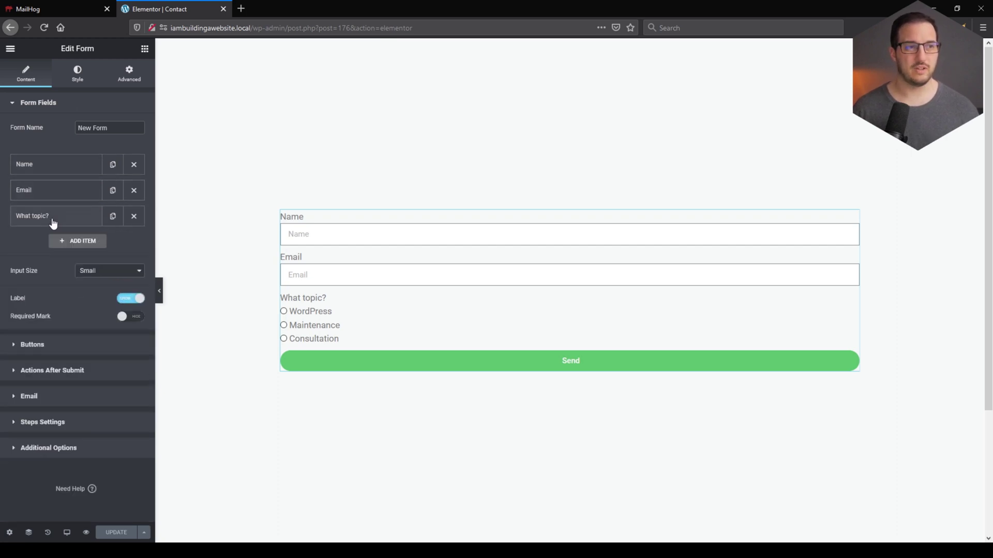
left_click(53, 221)
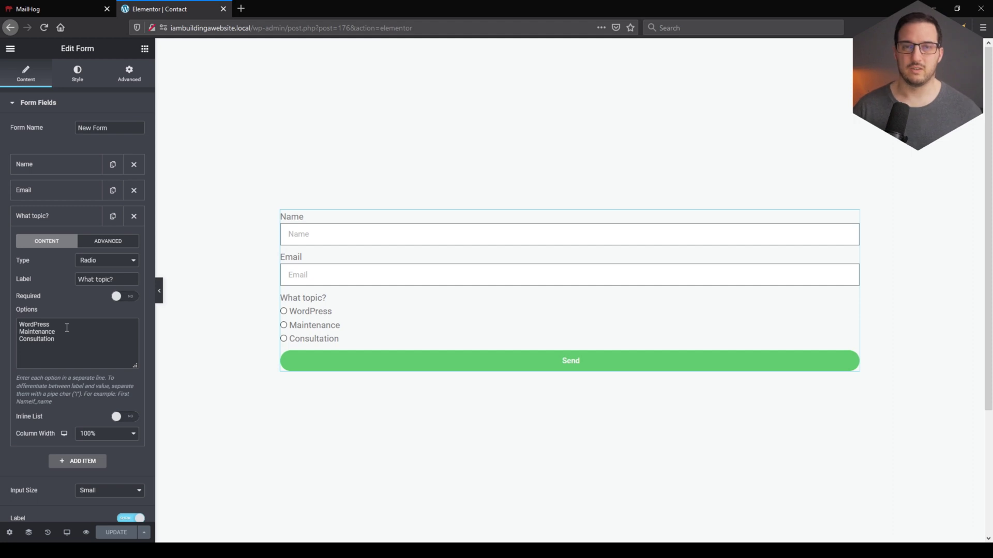
left_click(69, 217)
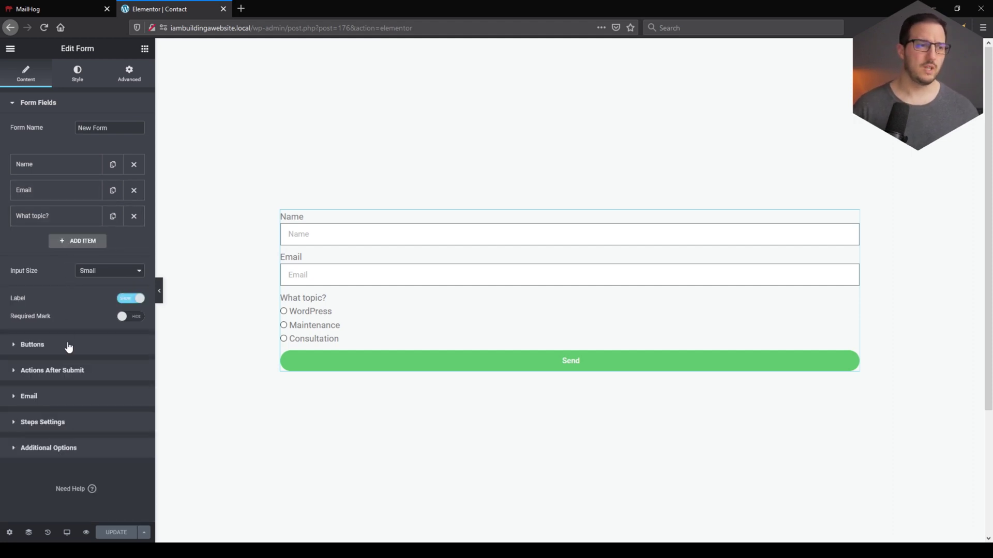
left_click(37, 397)
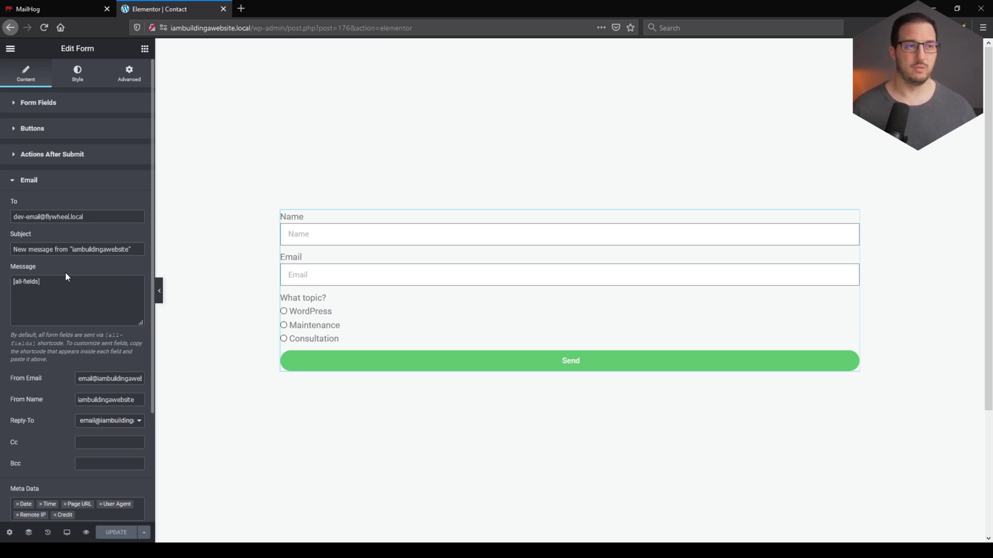
left_click(44, 180)
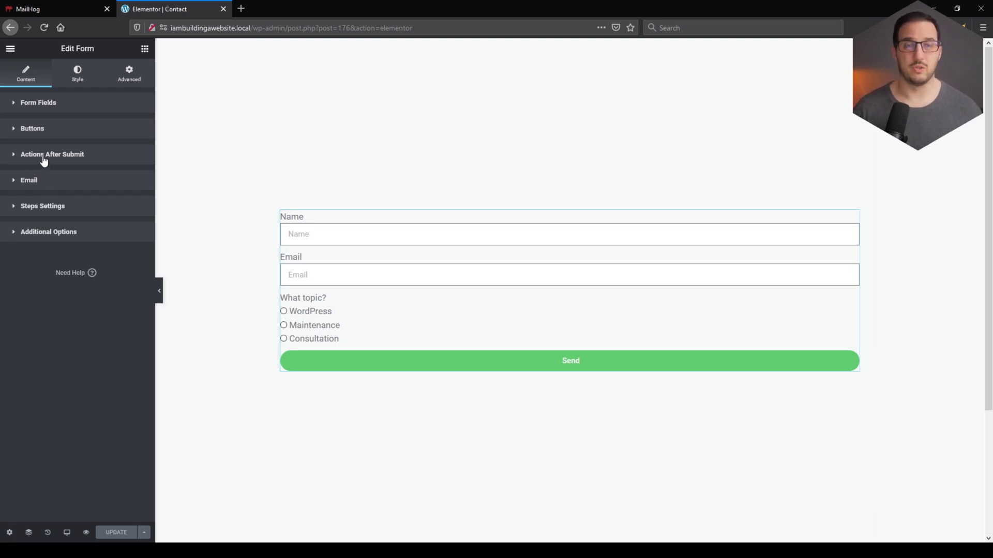
Step: Add Email 2 as a second action performed after the form is submitted
left_click(53, 158)
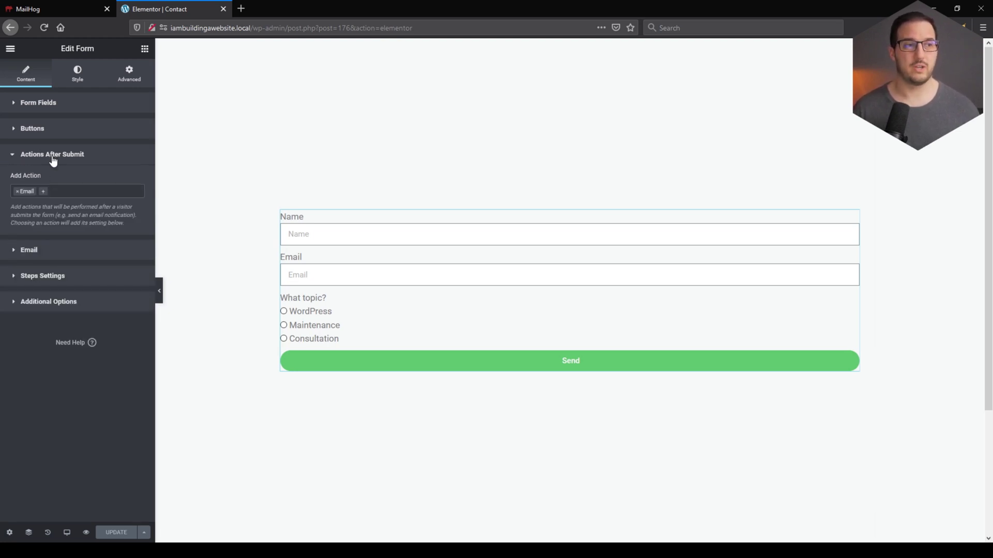
left_click(59, 191)
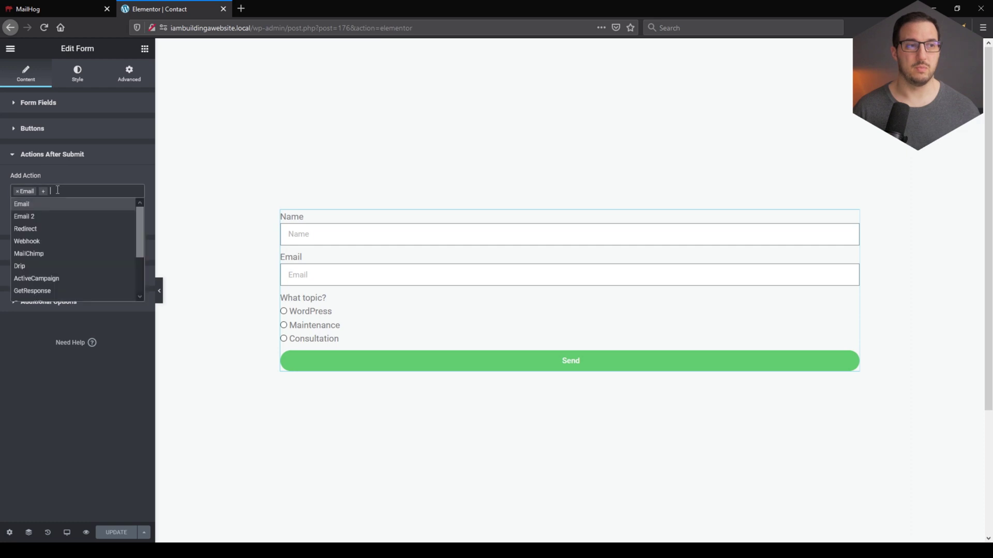
left_click(41, 217)
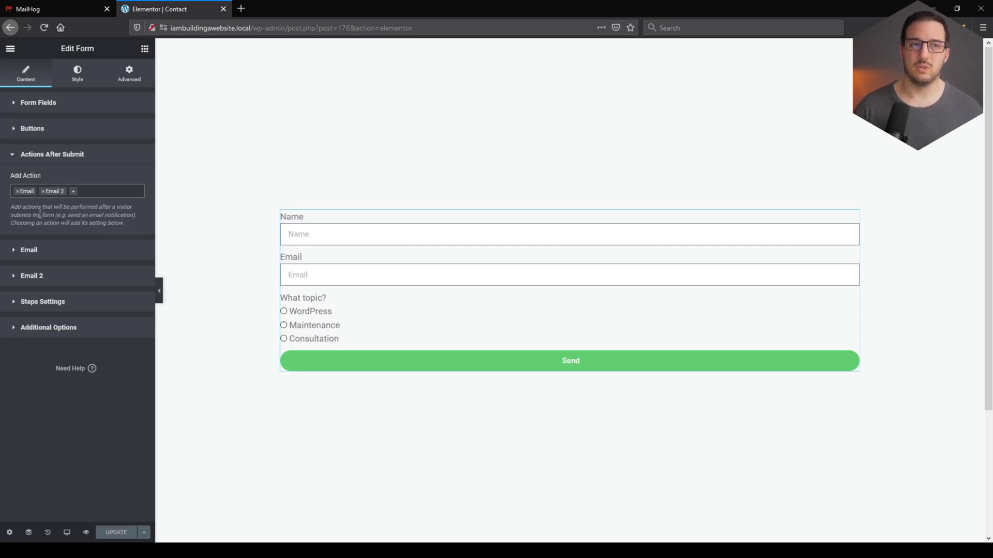
Step: Compare the settings of the Email and Email 2 actions, ending with the Email 2 settings open
left_click(81, 277)
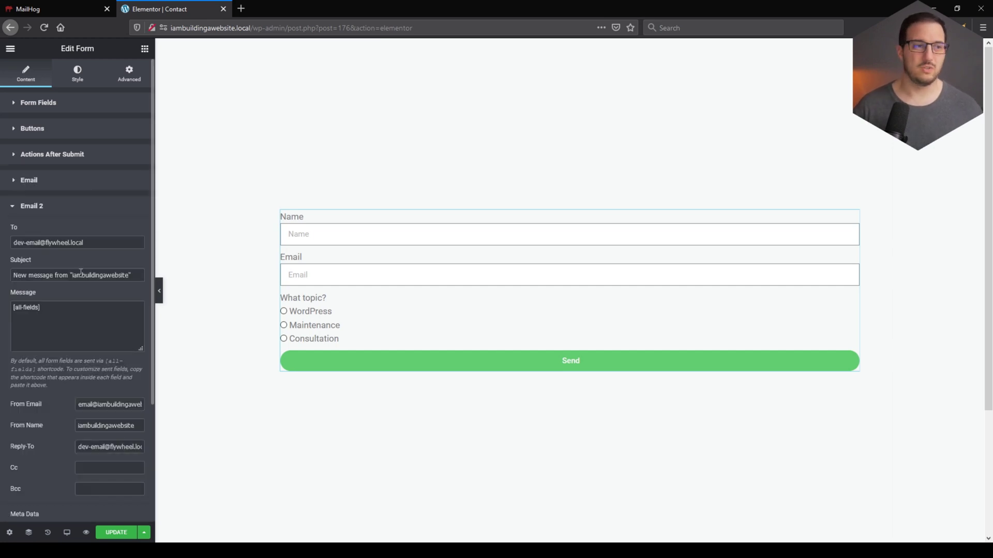
left_click(56, 190)
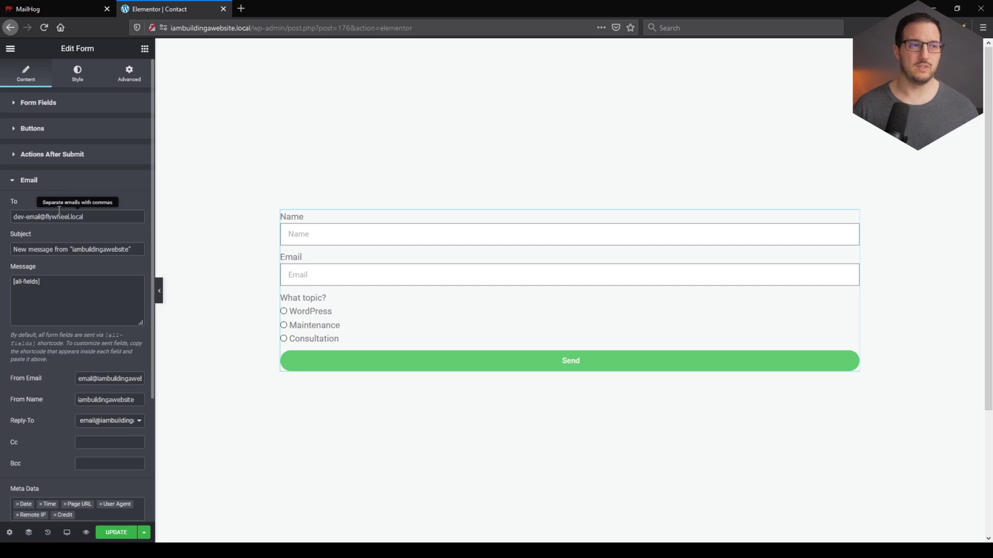
left_click(55, 182)
left_click(49, 207)
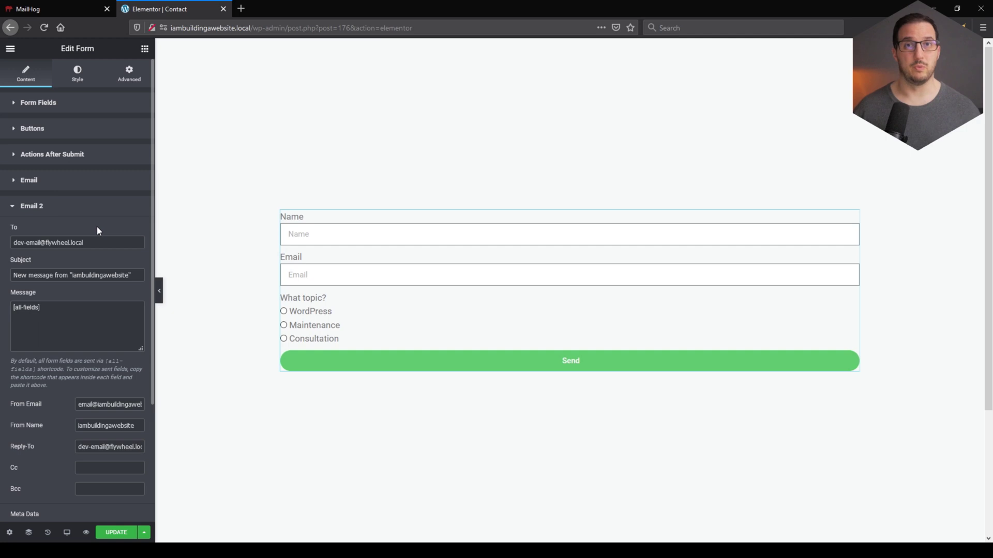
Step: Replace the Email 2 recipient with the shortcode copied from the form's Email field, [field id="email"]
triple_click(56, 243)
key("BackSpace")
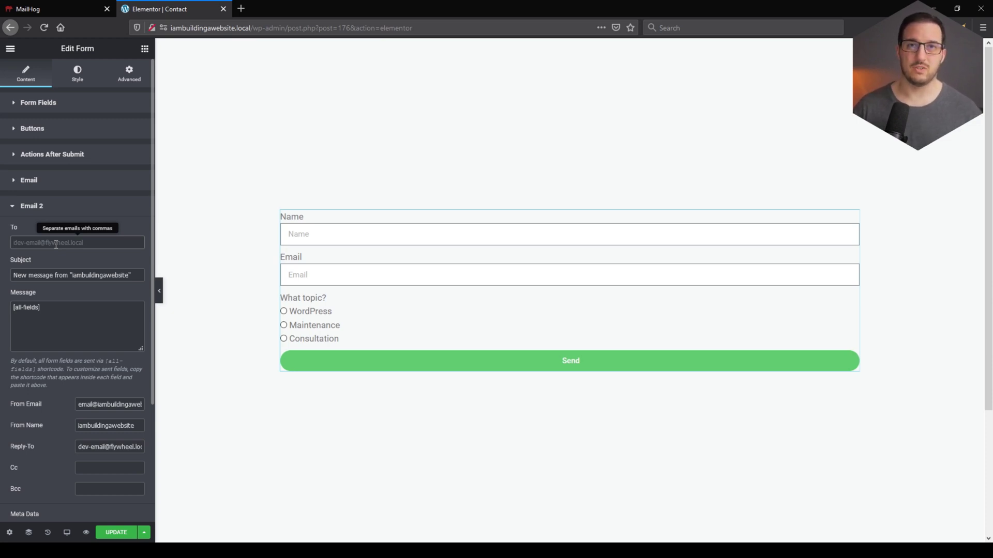
left_click(80, 105)
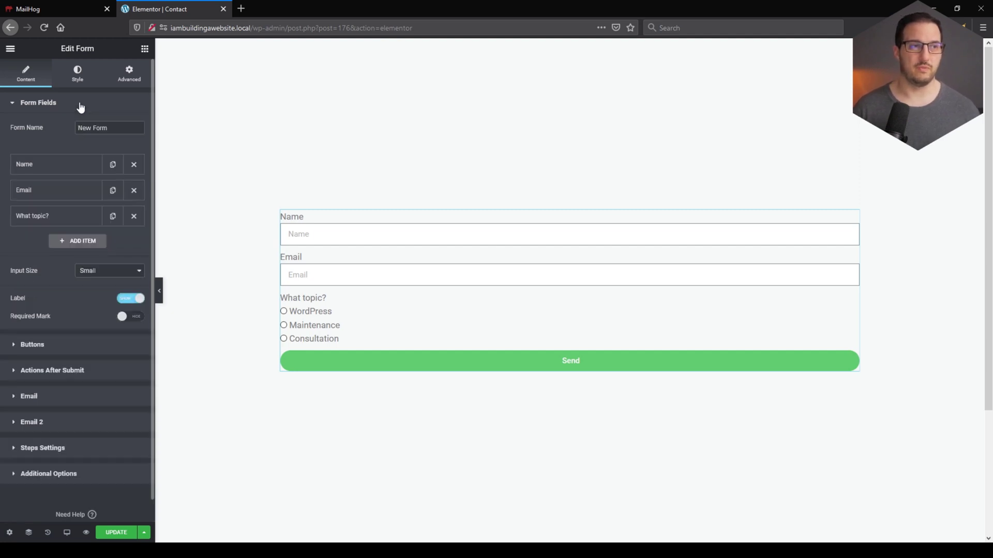
left_click(51, 194)
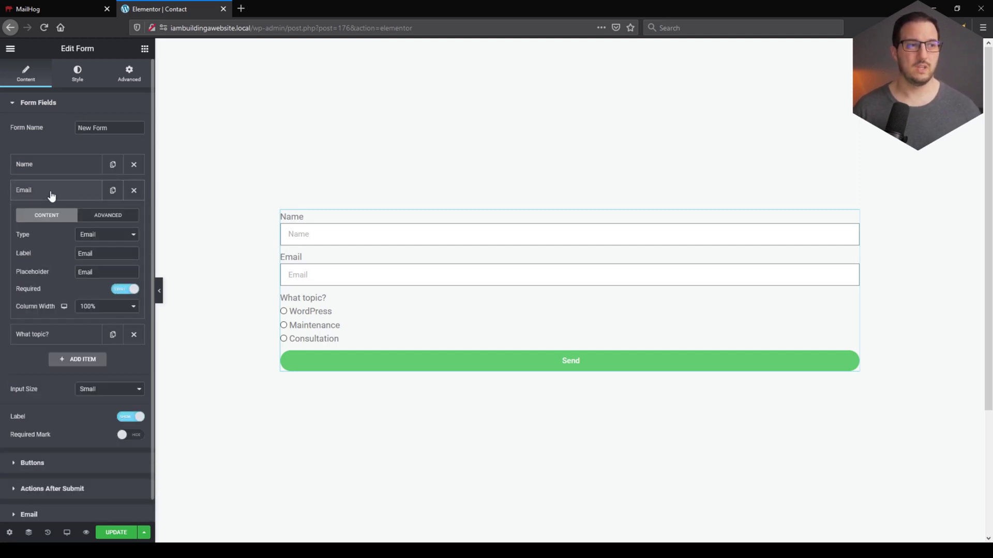
left_click(115, 216)
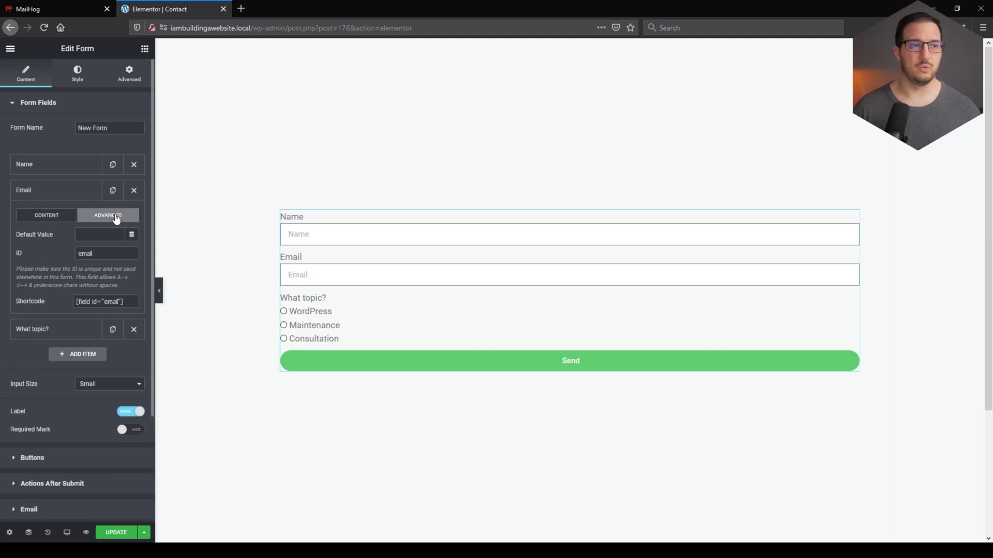
left_click(133, 301)
key("ctrl+c")
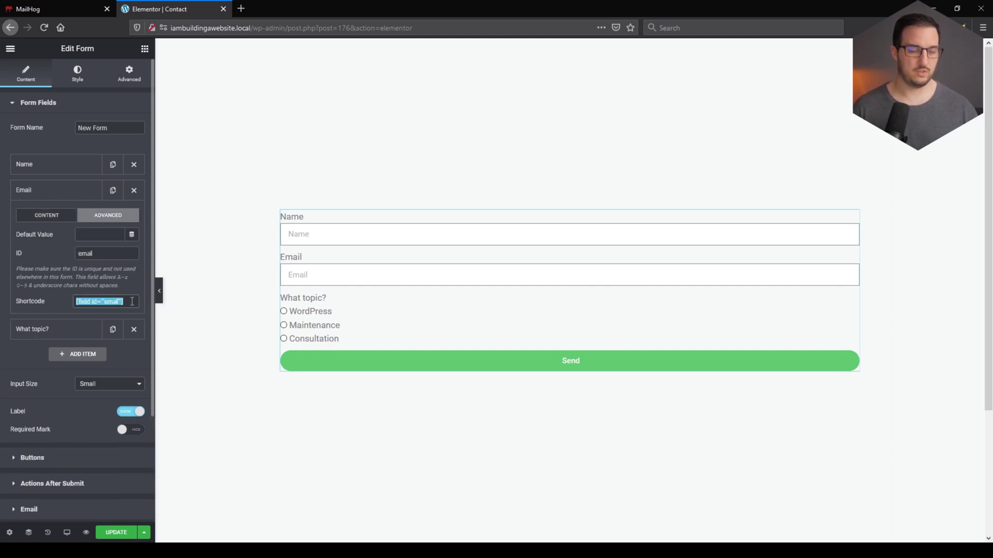
left_click(51, 106)
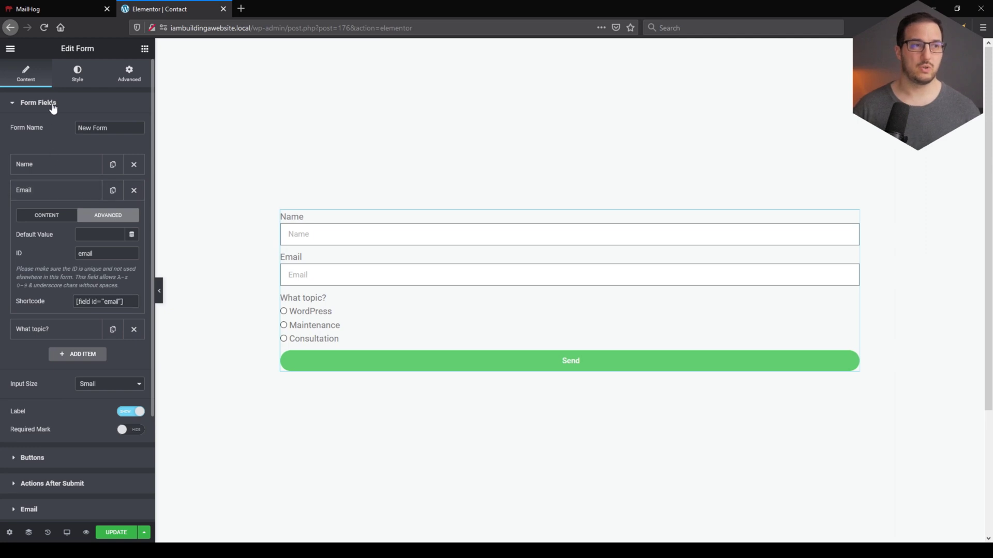
left_click(50, 207)
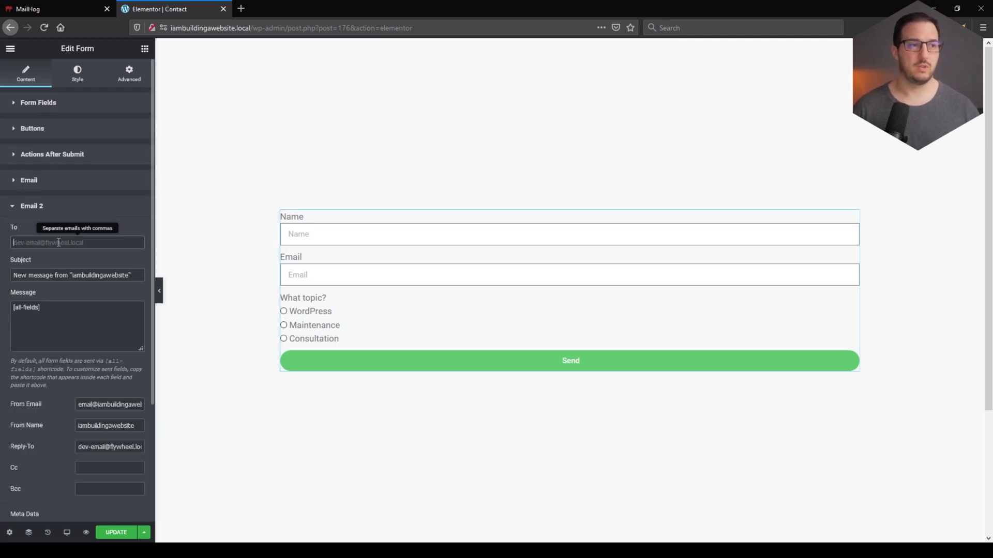
key("ctrl+v")
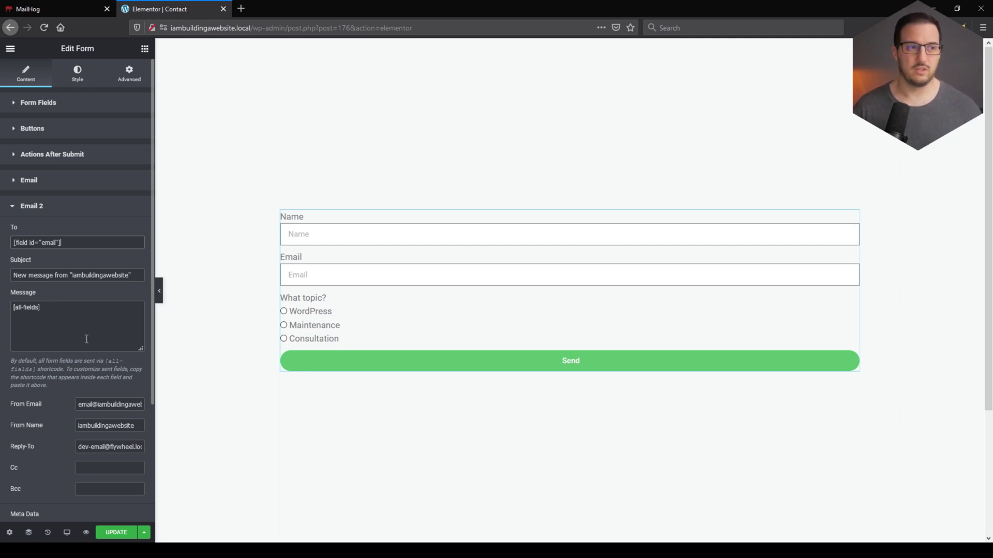
Step: Replace the Email 2 message with the prepared thank-you reply containing the name, topic and email shortcodes, and enlarge the settings area to show it fully
key("ctrl+a")
left_click(71, 320)
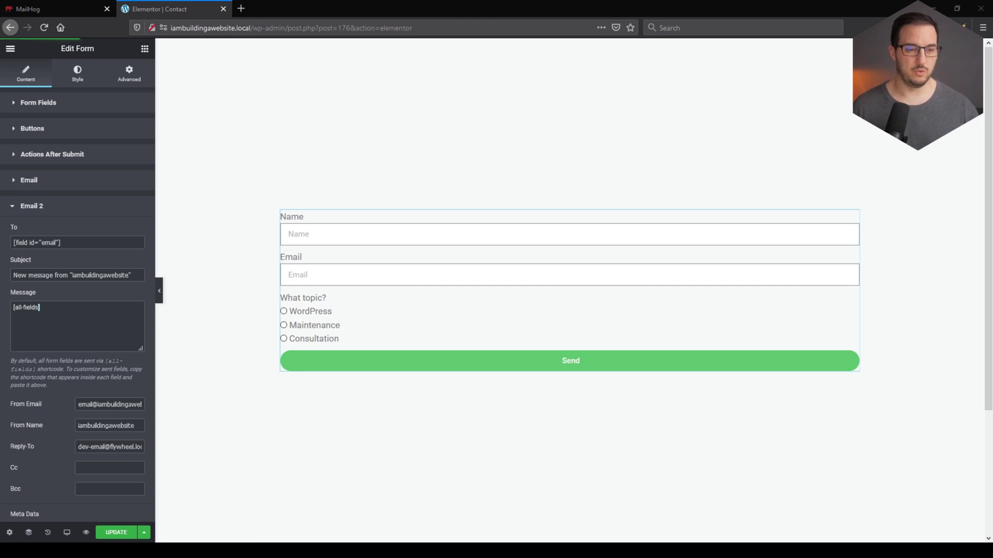
triple_click(66, 327)
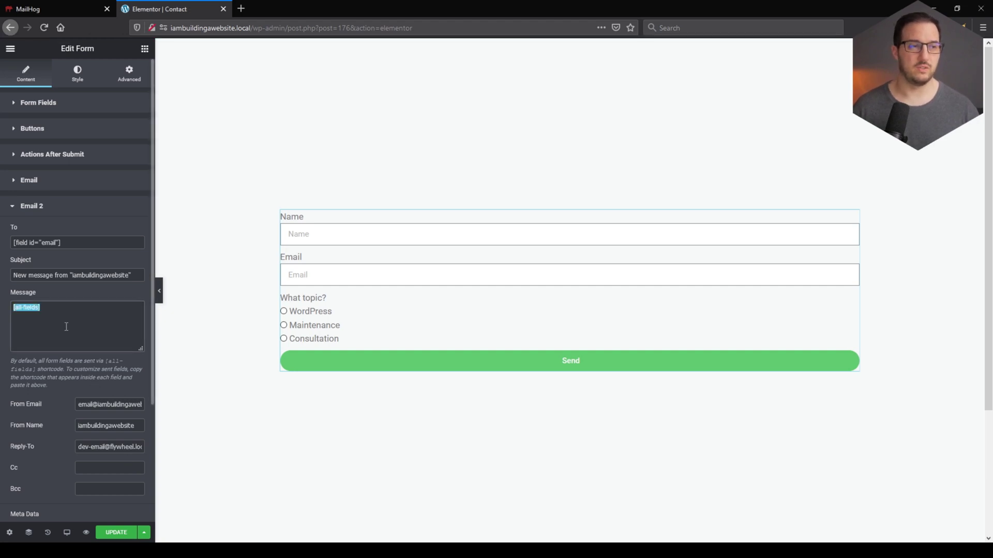
key("ctrl+v")
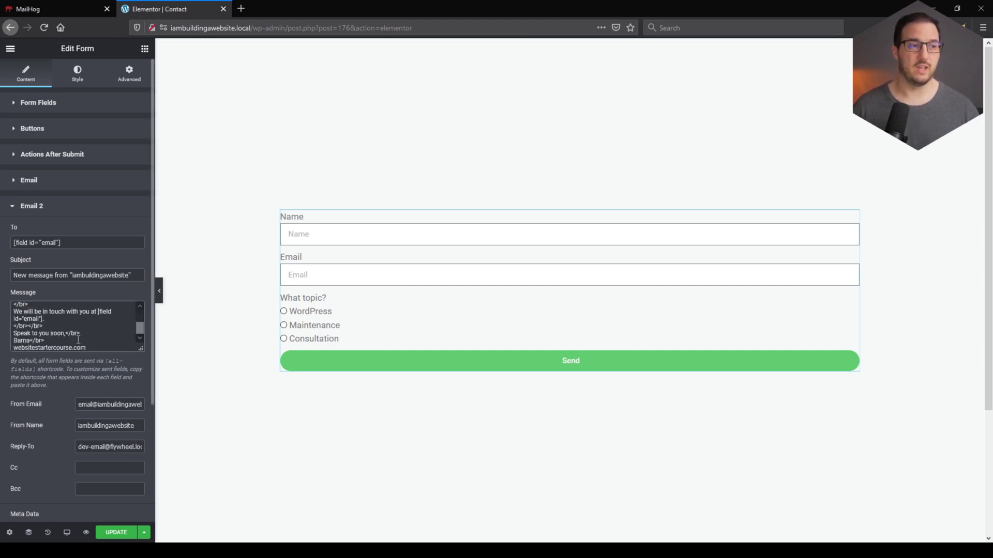
left_click_drag(156, 365, 324, 402)
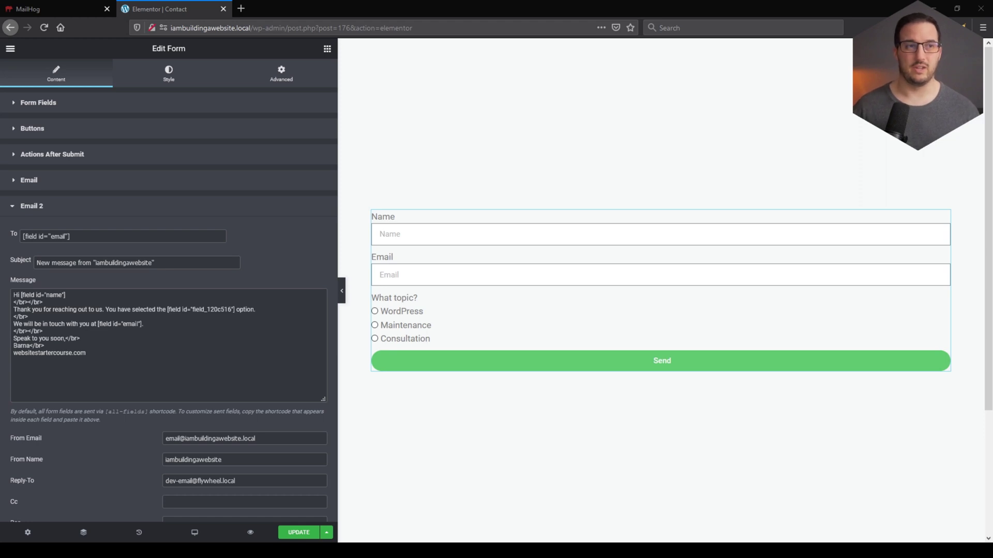
Step: Check the shortcode of the form's Name field in its advanced settings, then collapse the form fields
left_click(62, 107)
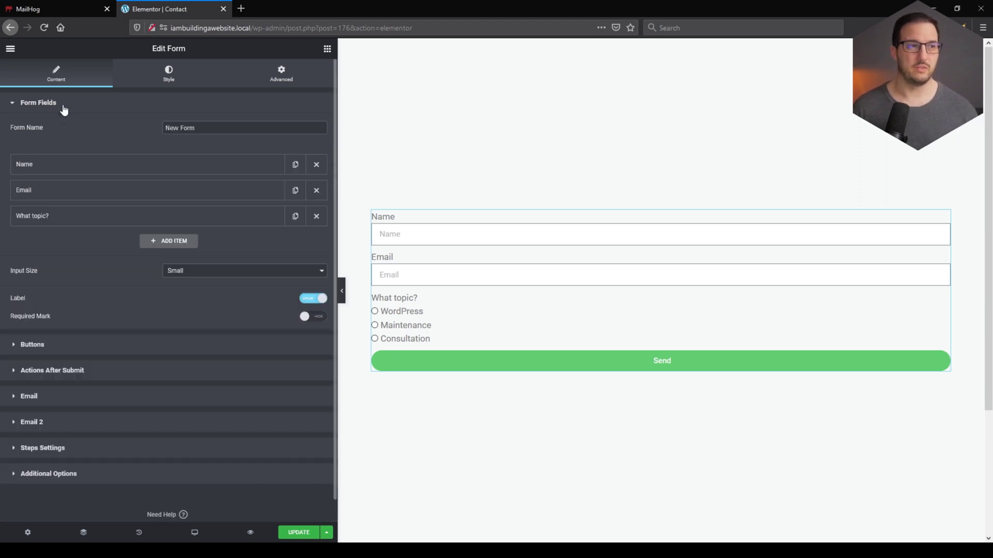
left_click(78, 167)
left_click(240, 190)
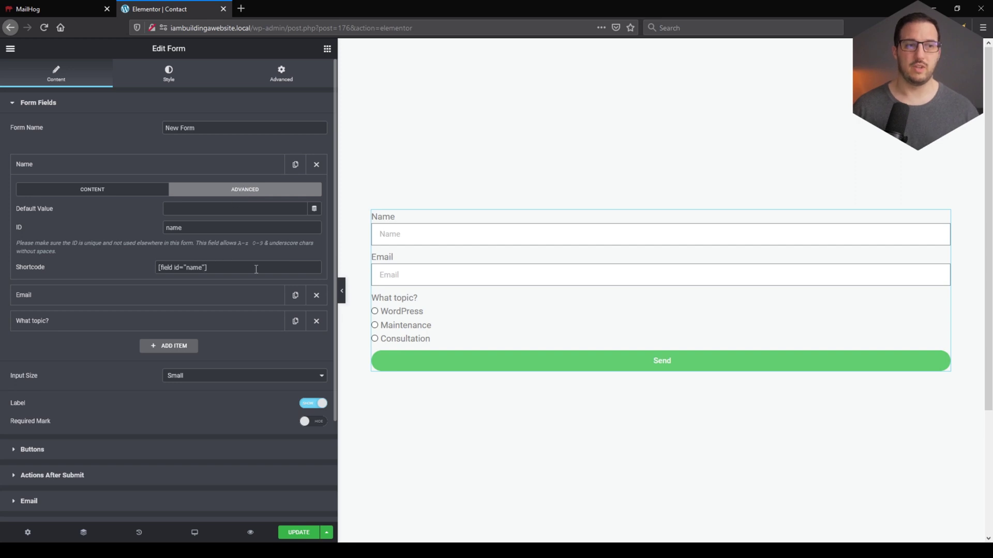
left_click(200, 267)
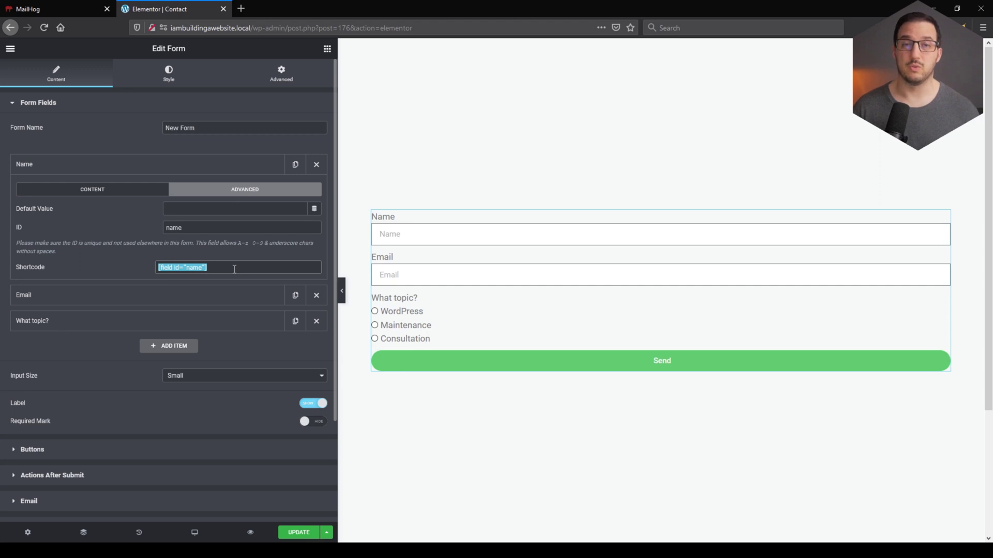
left_click(60, 103)
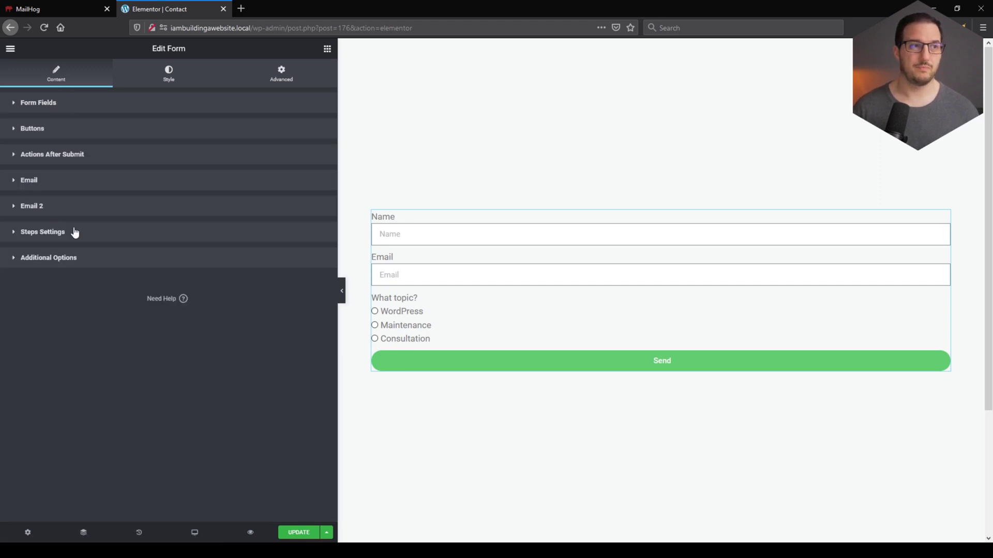
Step: Examine the line breaks and topic sentence in the Email 2 message, enlarging the message box to read it fully
left_click(52, 207)
left_click_drag(14, 303, 65, 304)
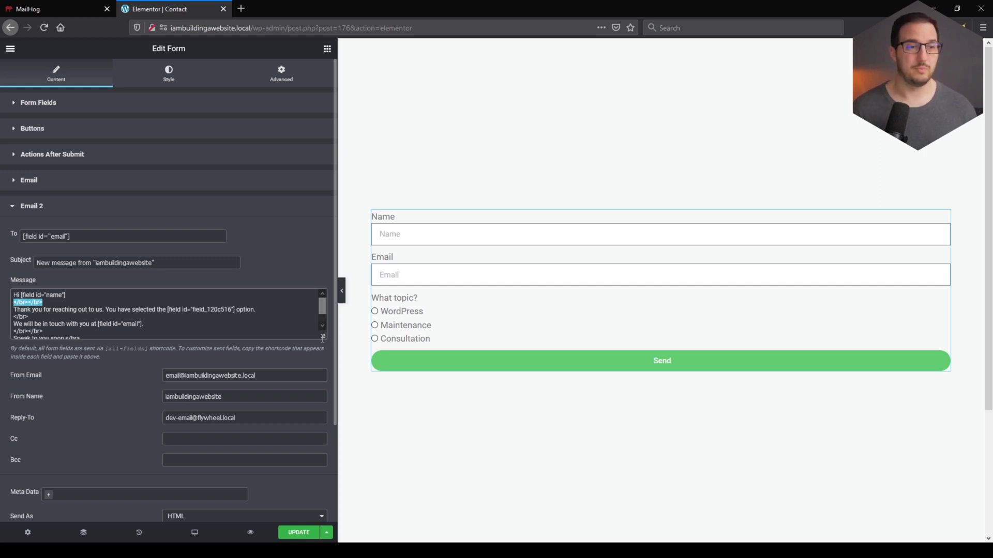
left_click_drag(323, 337, 323, 385)
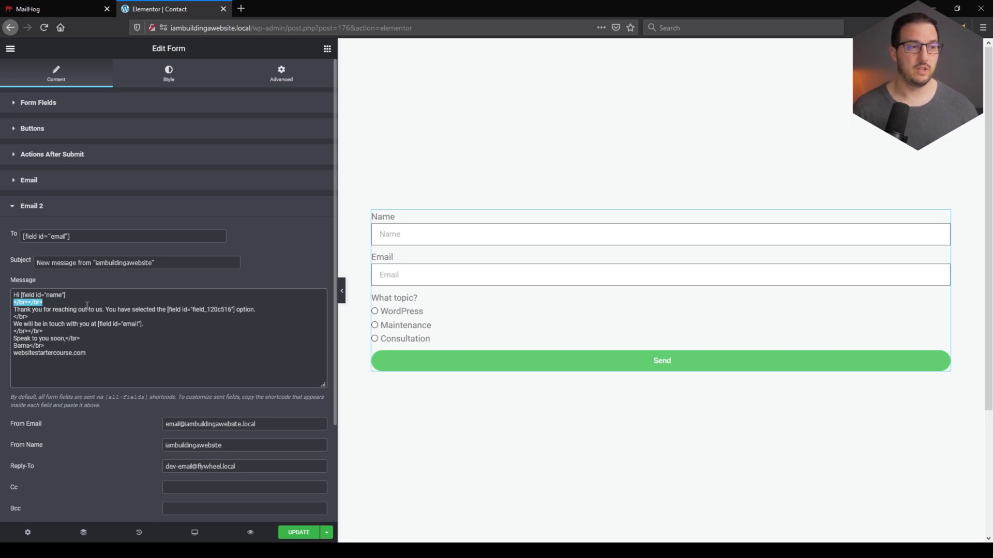
left_click_drag(61, 312, 198, 313)
left_click(126, 315)
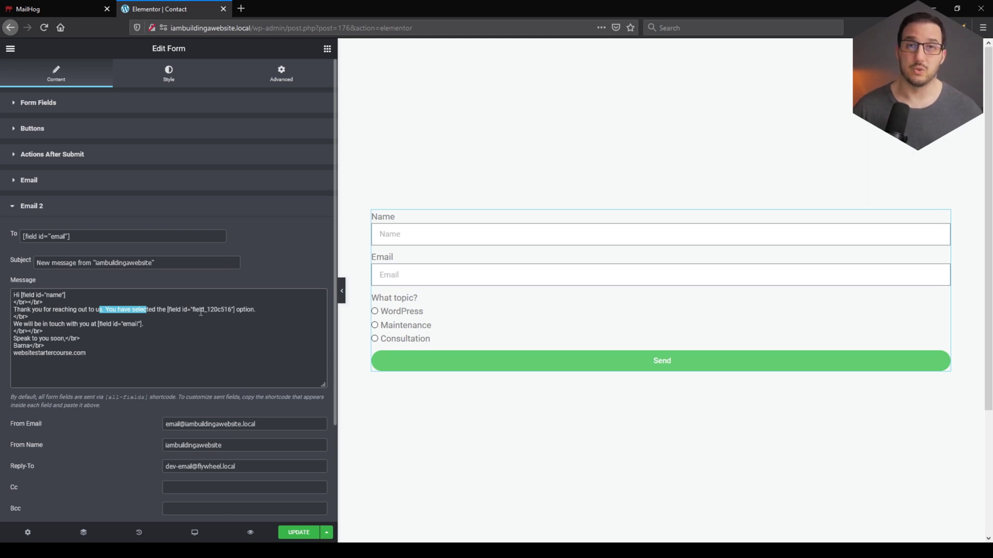
Step: Look up the shortcode of the What topic? field in its advanced settings and select it
left_click(72, 106)
left_click(54, 217)
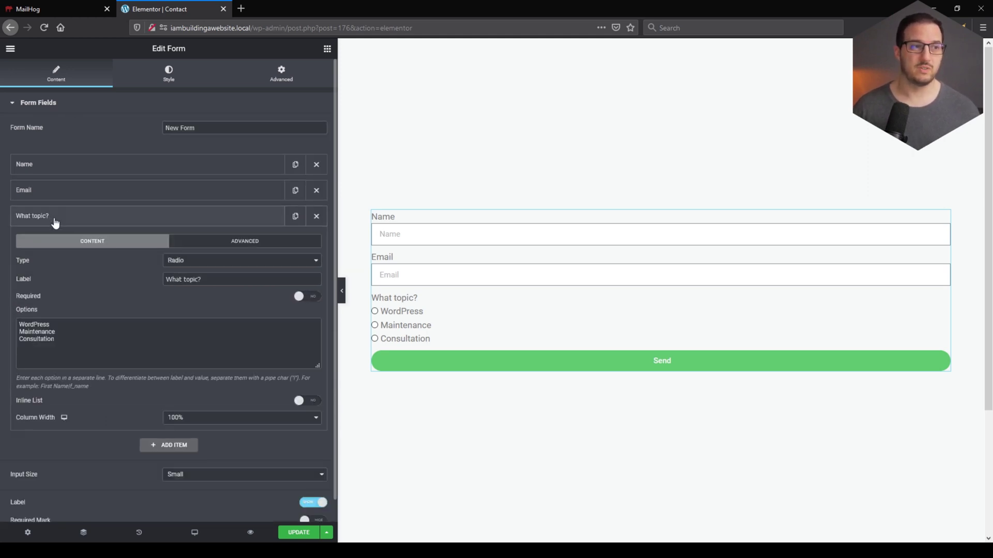
left_click(220, 242)
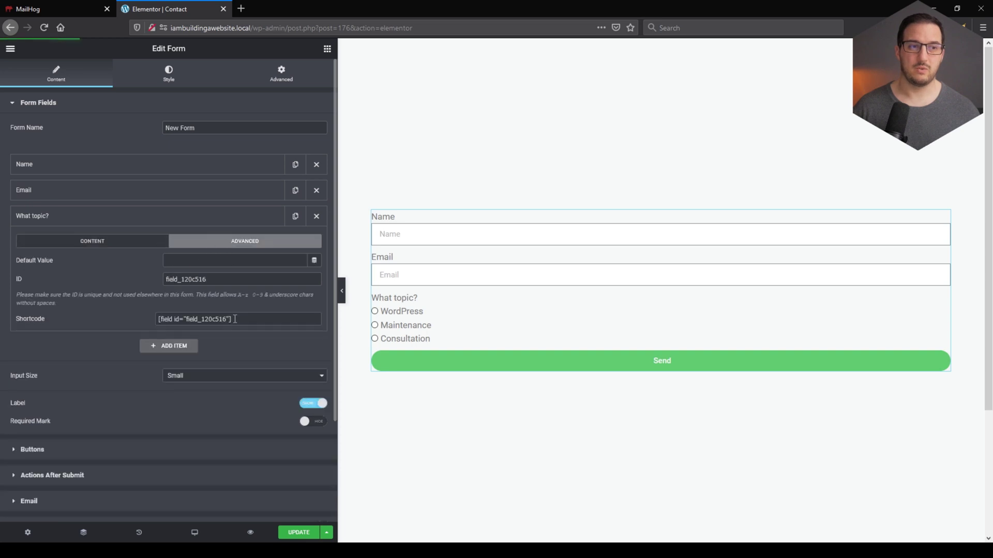
left_click(249, 321)
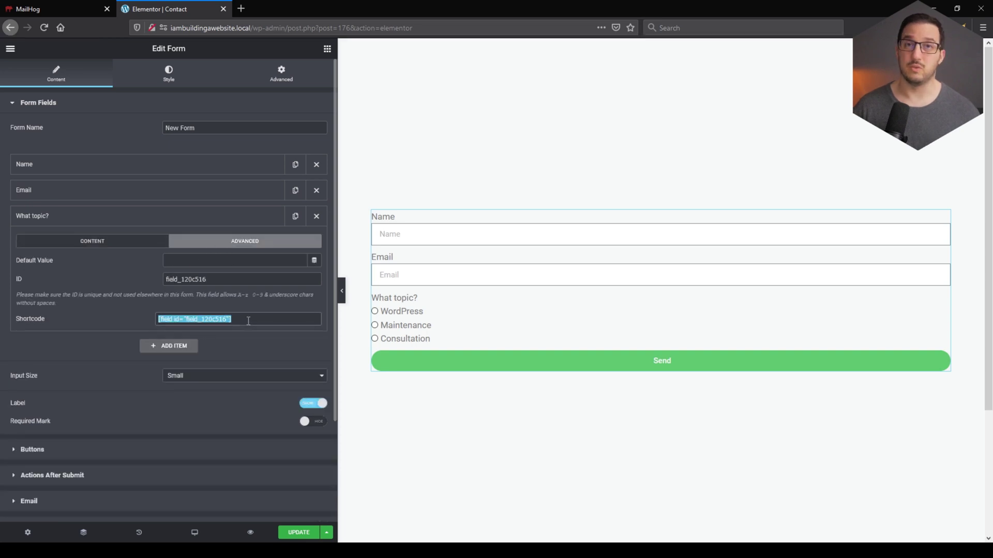
Step: Review the Email 2 message and its Send As format, and save the contact page with the updated form settings
left_click(80, 108)
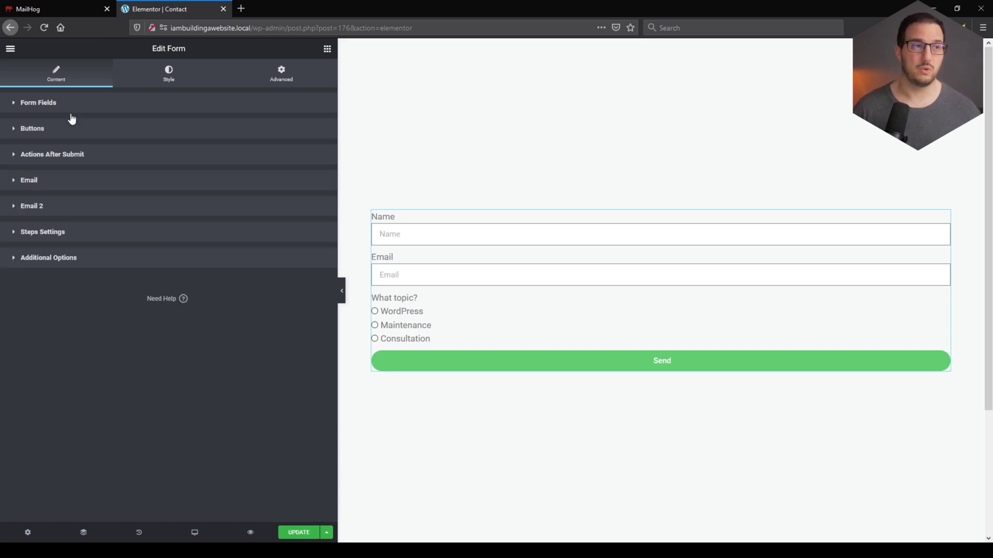
left_click(52, 211)
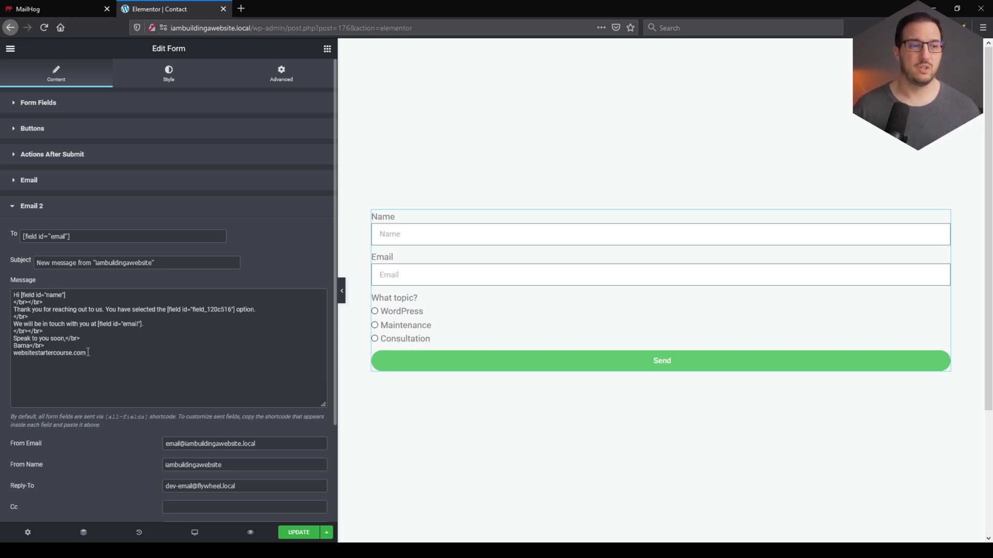
scroll(88, 353, "down", 3)
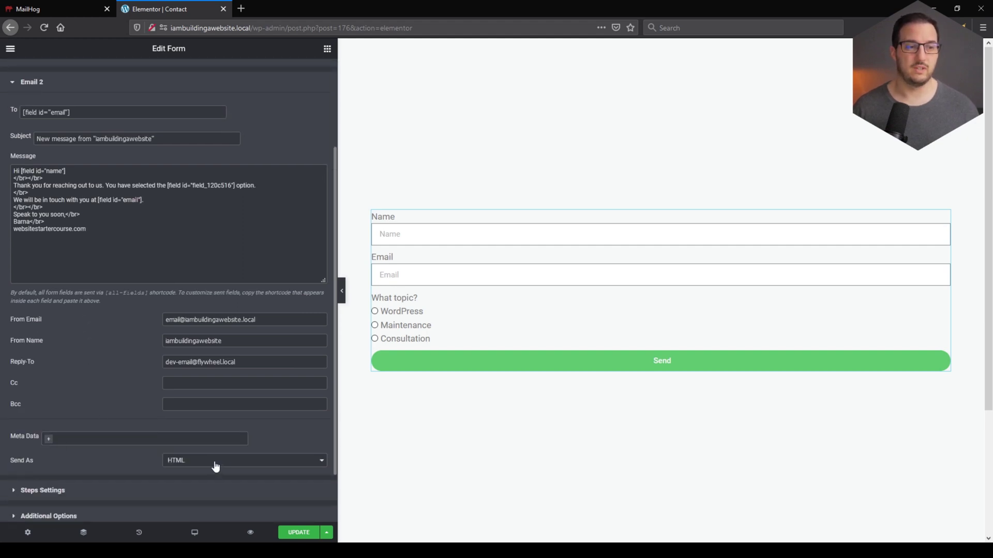
left_click(300, 532)
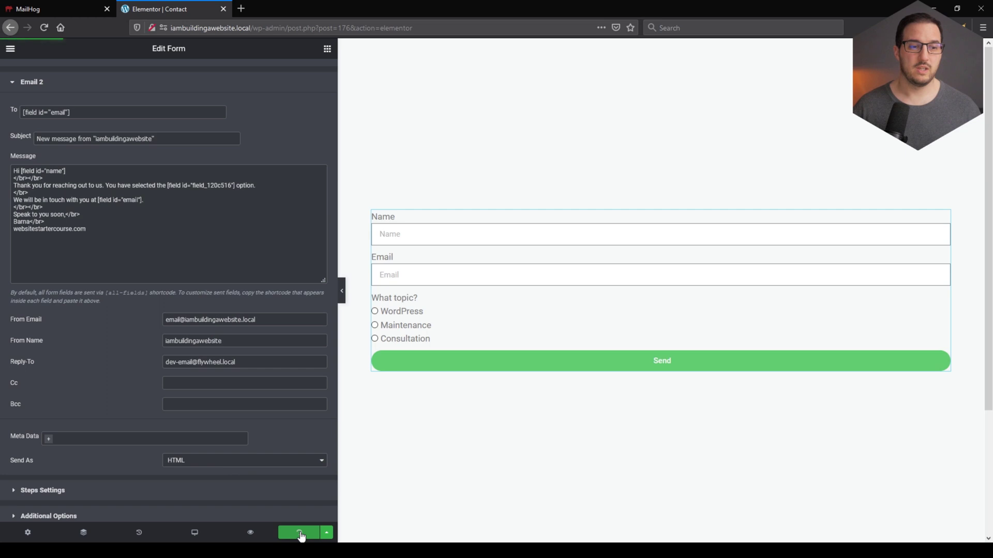
scroll(190, 231, "up", 2)
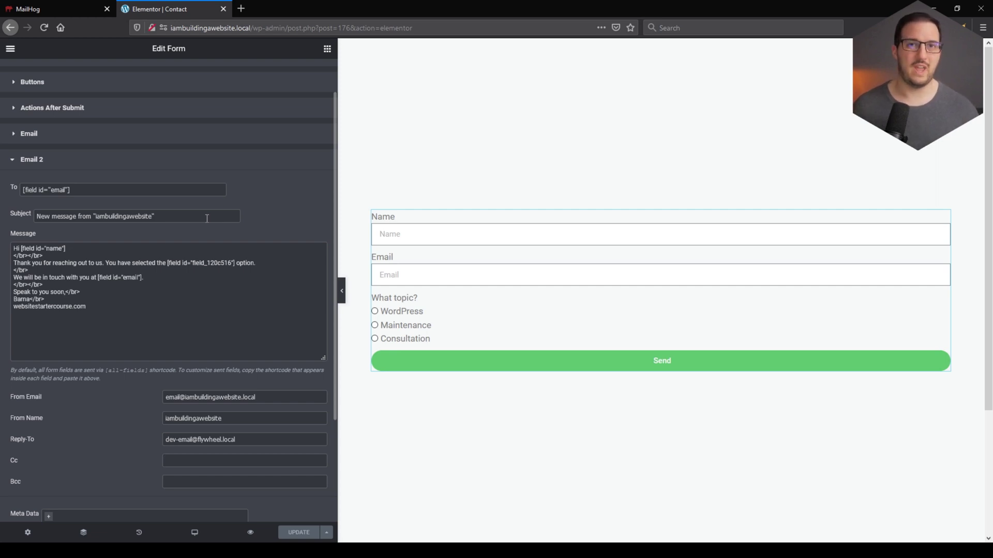
left_click(674, 44)
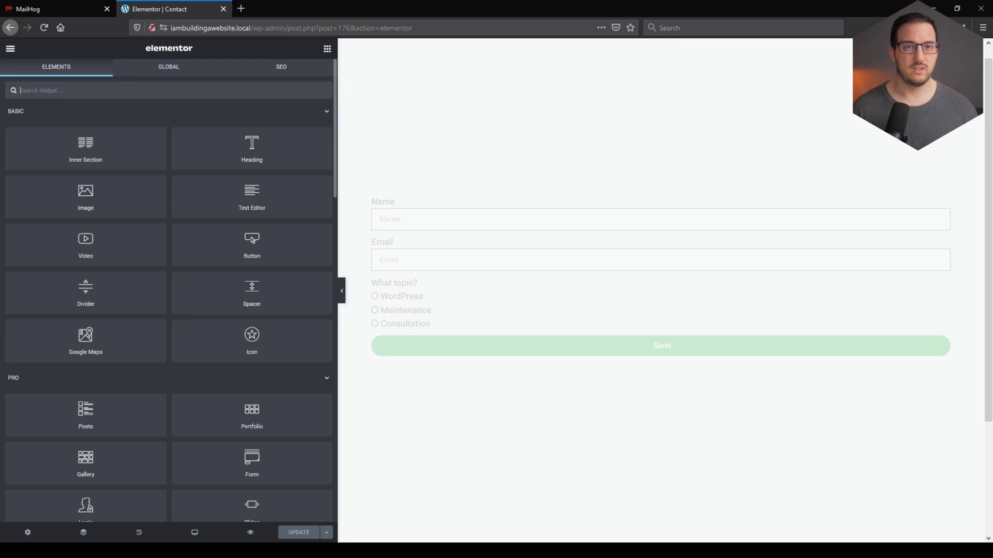
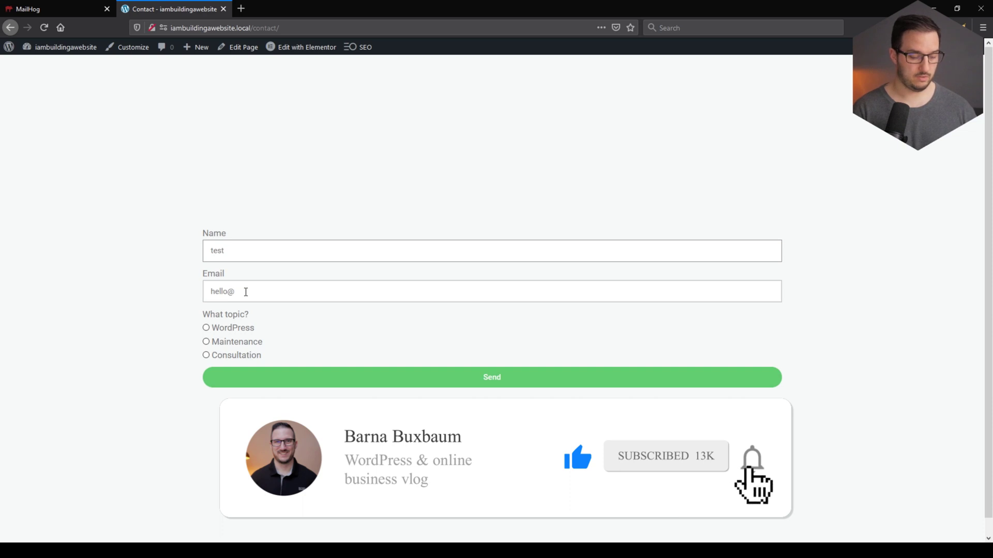
Step: Complete the test email address on the live contact form, choose Consultation as the topic, and submit the form
type("wordpress.com")
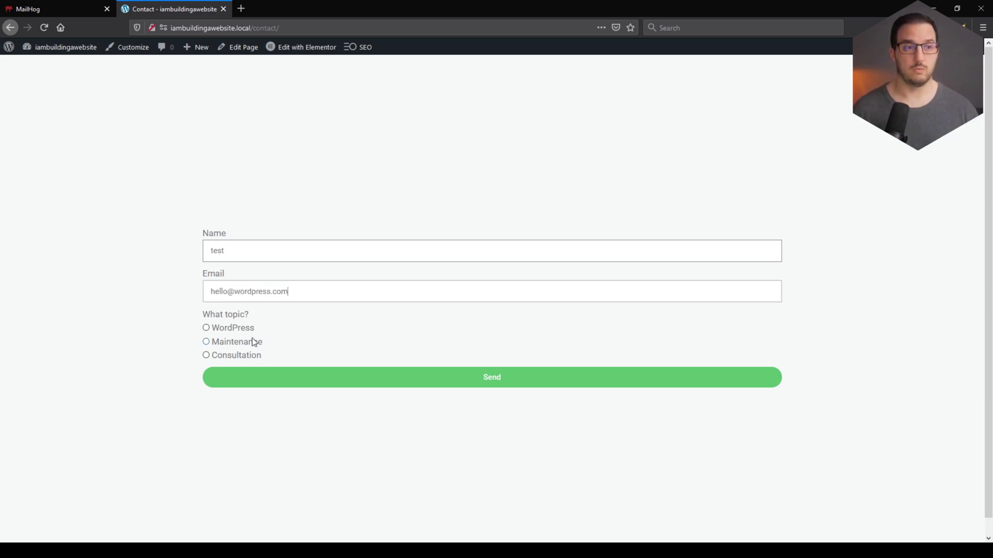
left_click(234, 355)
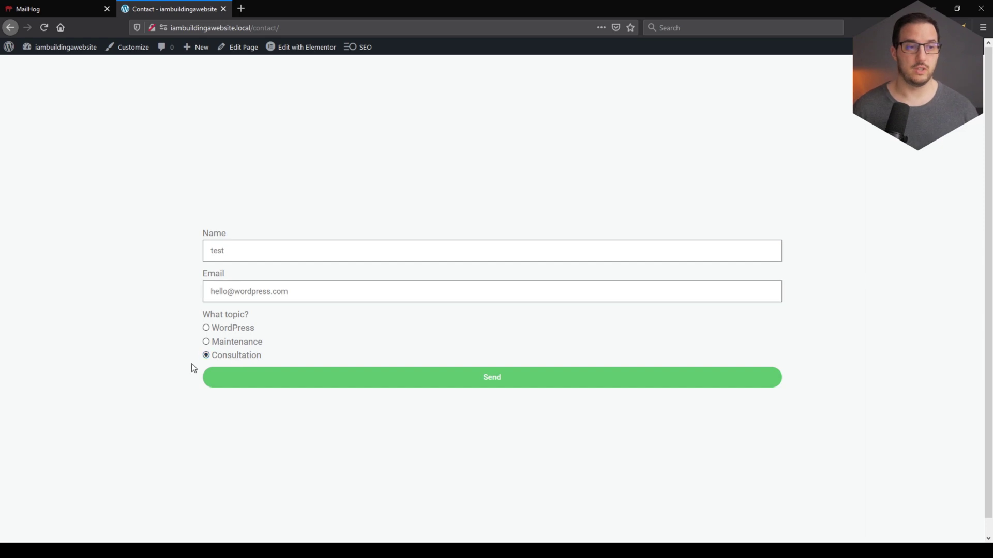
left_click(506, 385)
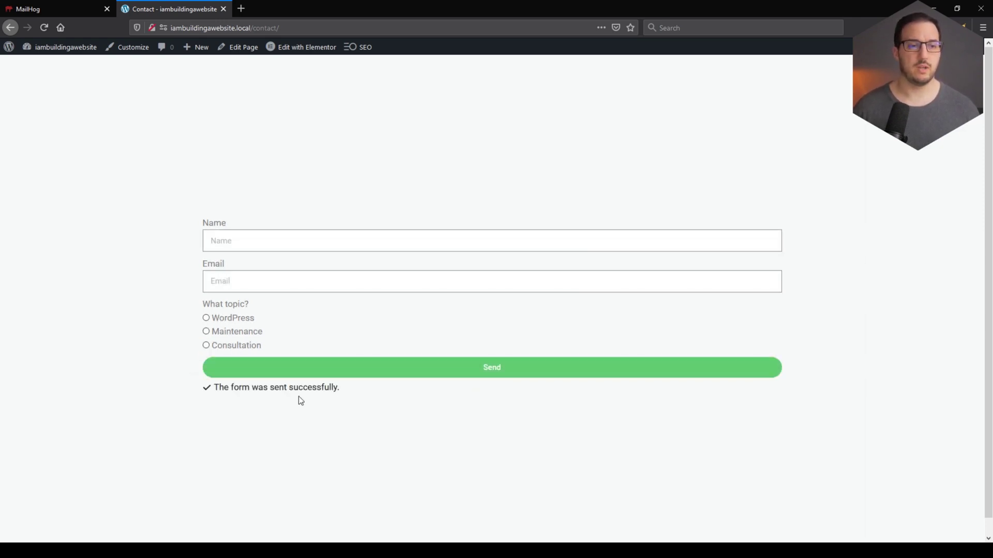
Step: Switch to MailHog, open the message sent to the submitter's test address, and check its subject and recipient
left_click(45, 11)
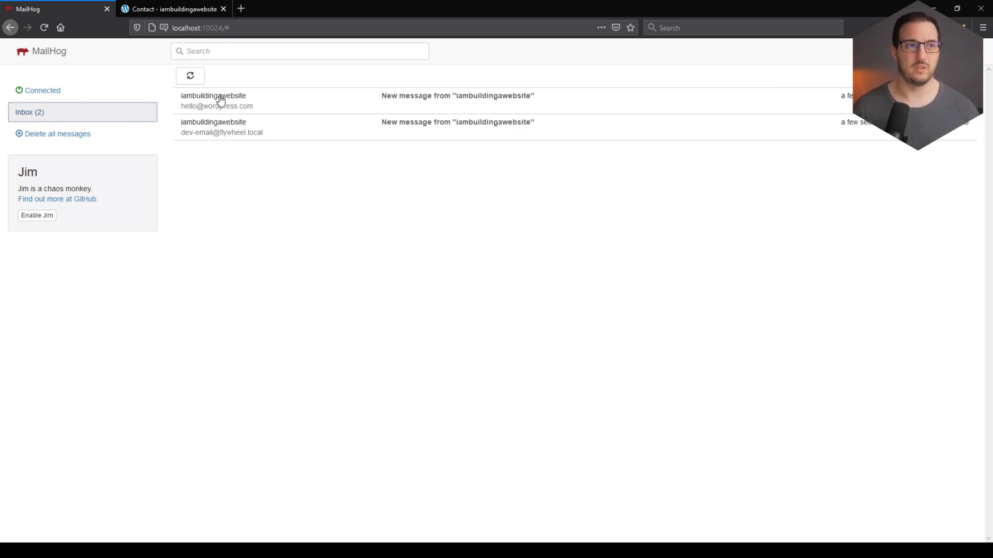
left_click(413, 104)
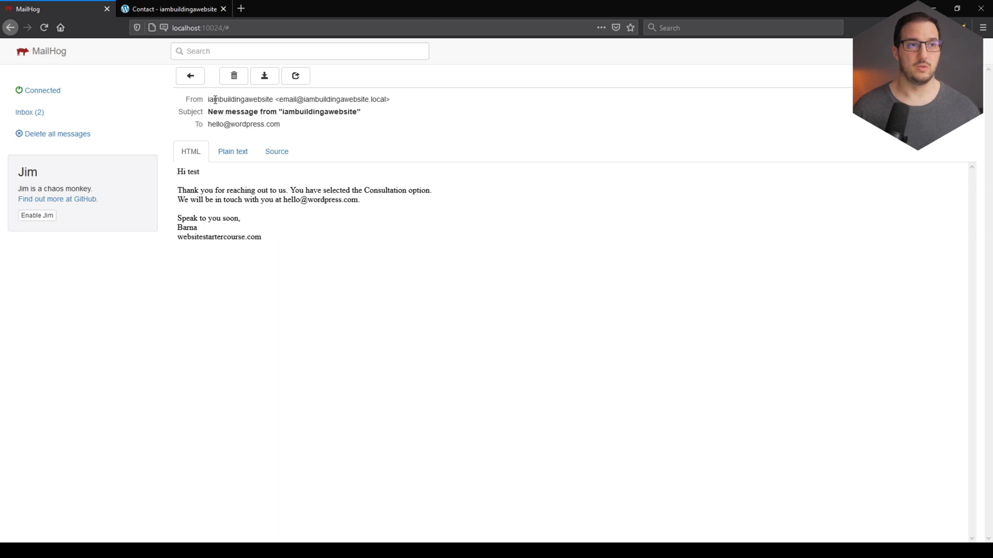
left_click_drag(213, 112, 347, 114)
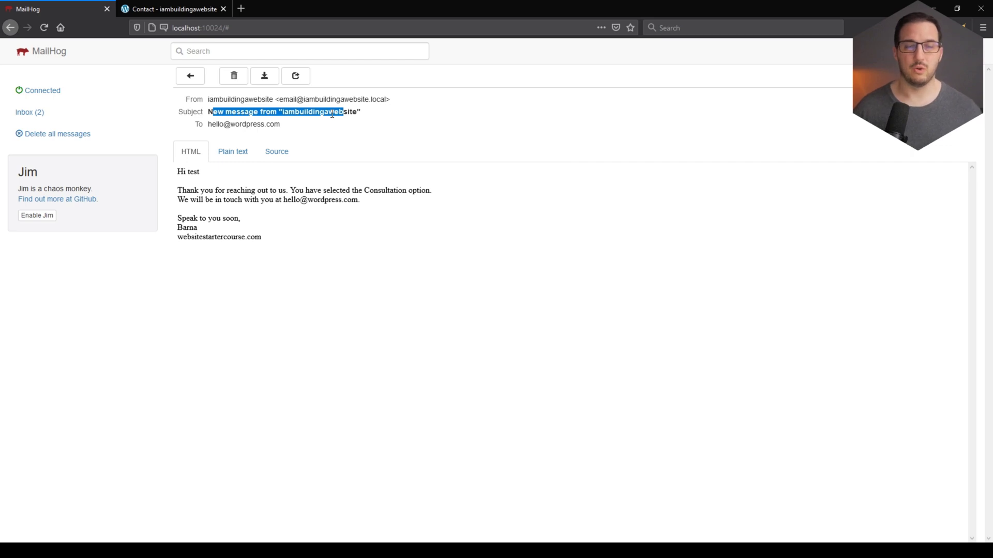
left_click(241, 127)
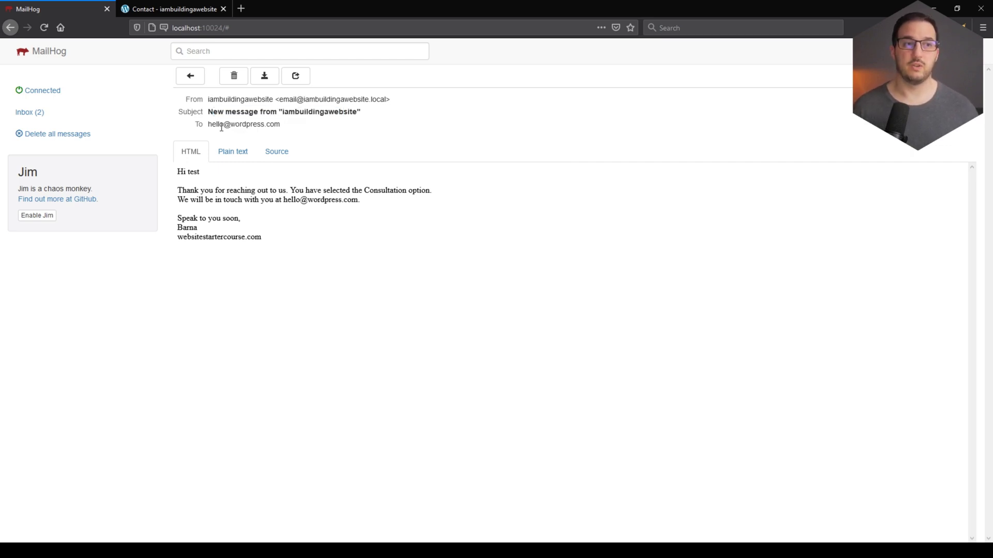
left_click_drag(209, 125, 317, 129)
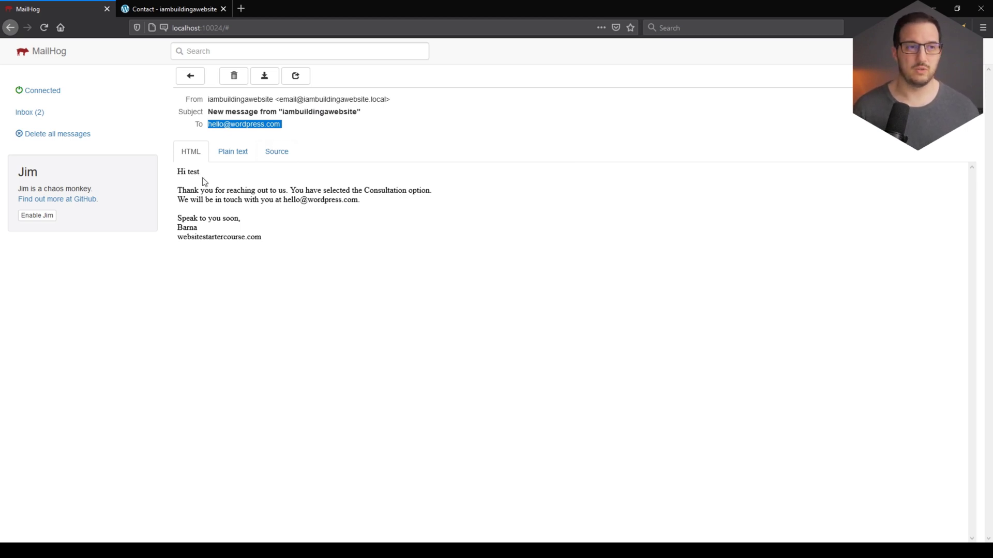
Step: Check the greeting, chosen topic, contact email and sign-off in the confirmation message, and return to the contact page
left_click_drag(176, 172, 217, 176)
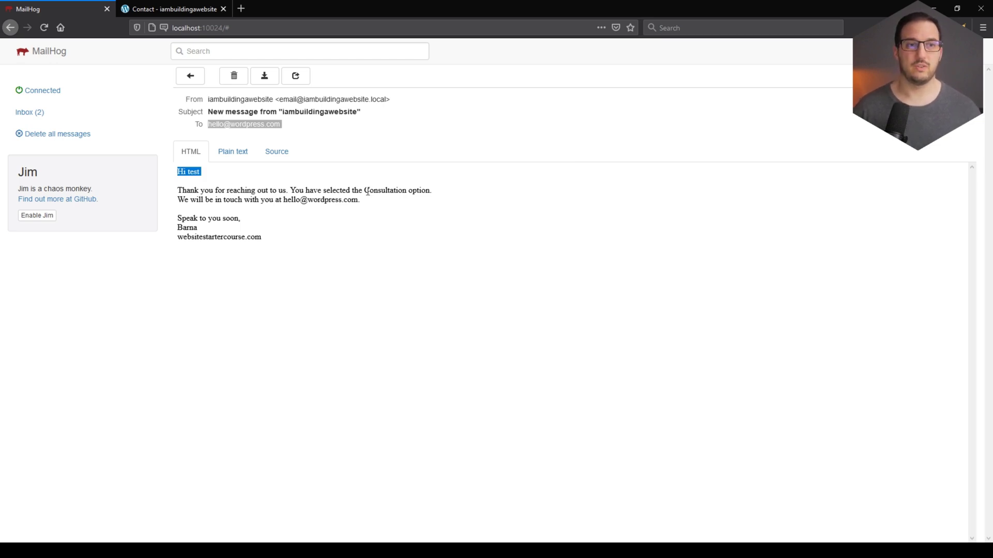
left_click_drag(374, 190, 396, 191)
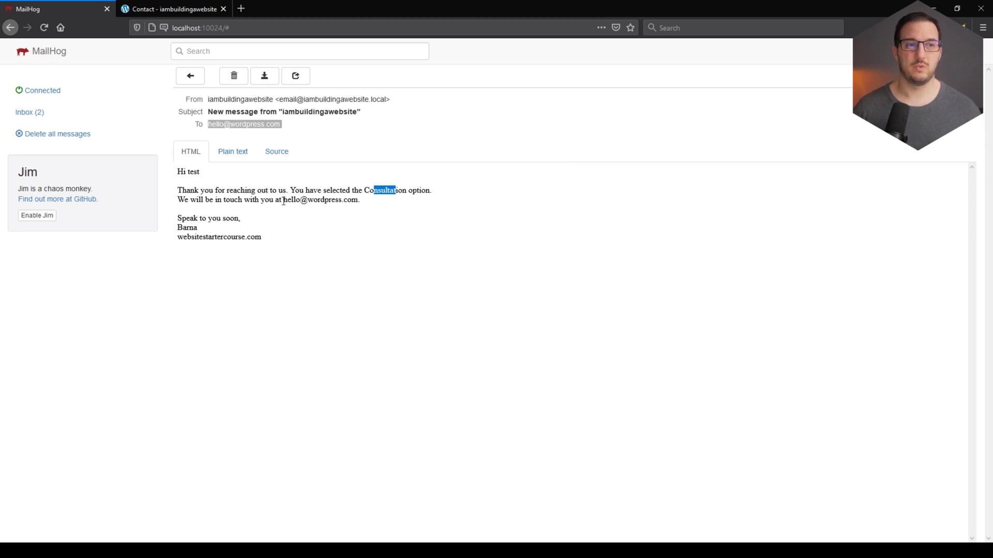
left_click_drag(283, 200, 366, 200)
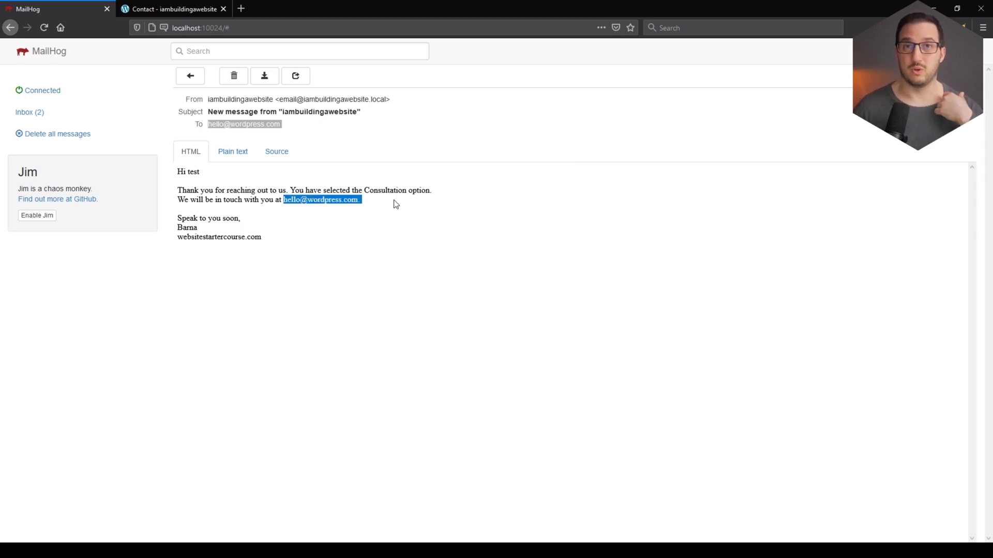
left_click_drag(186, 219, 198, 228)
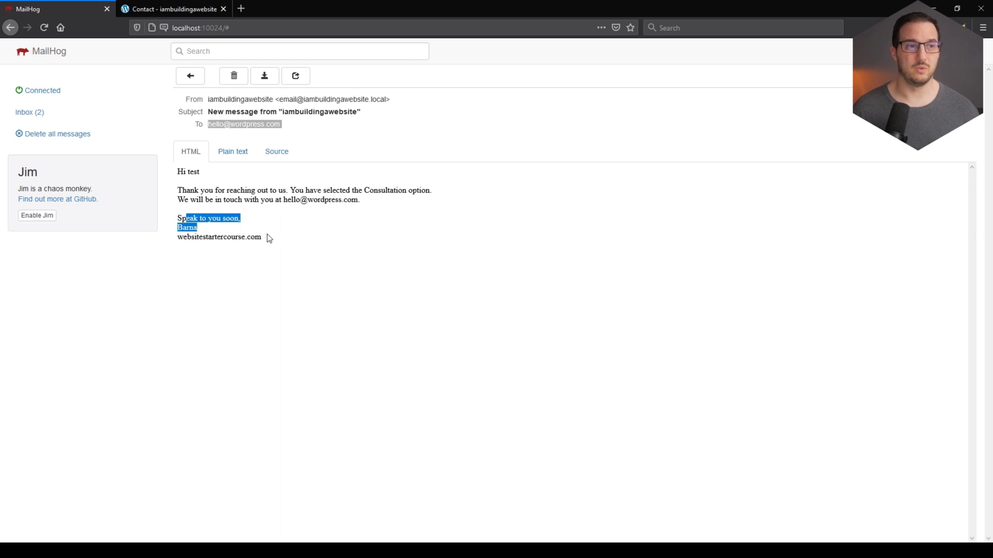
left_click(304, 236)
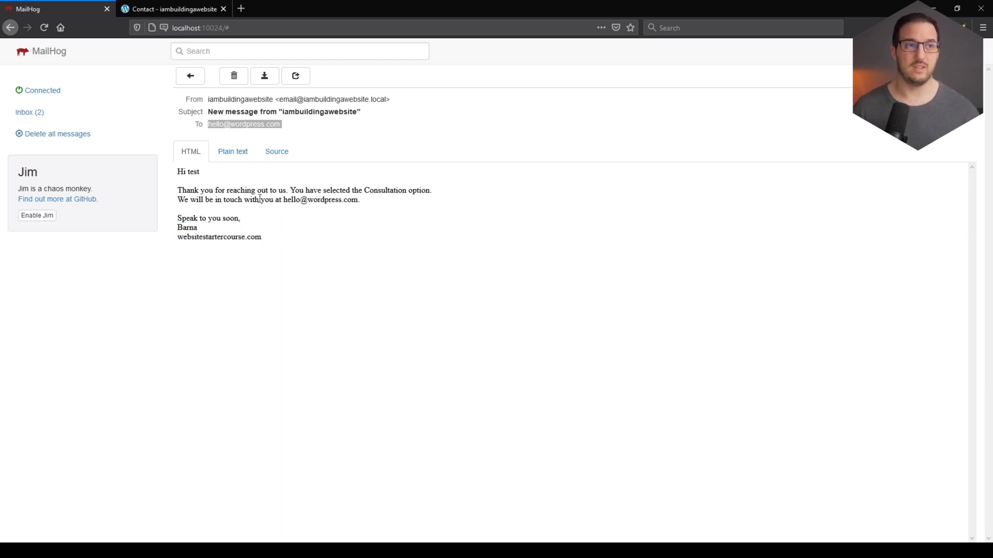
left_click(173, 12)
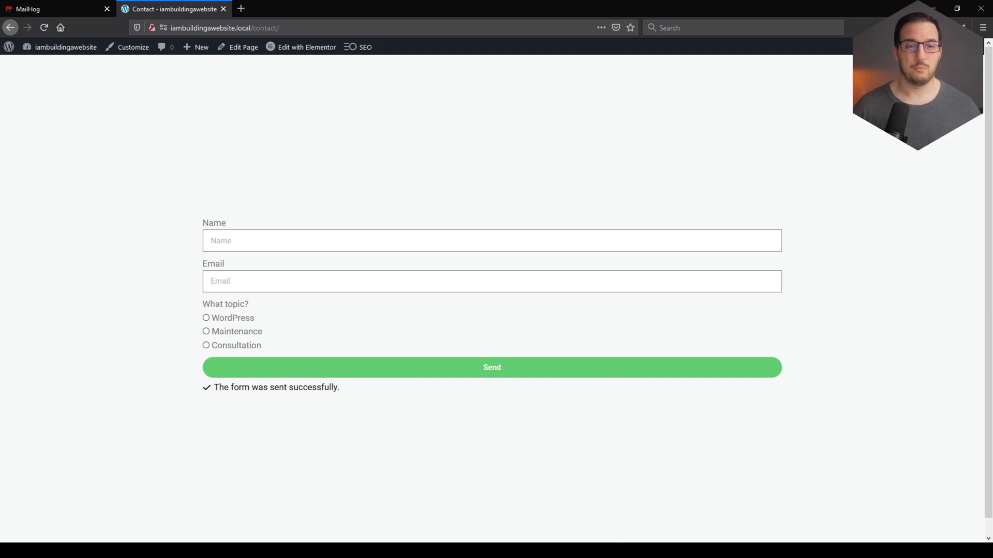